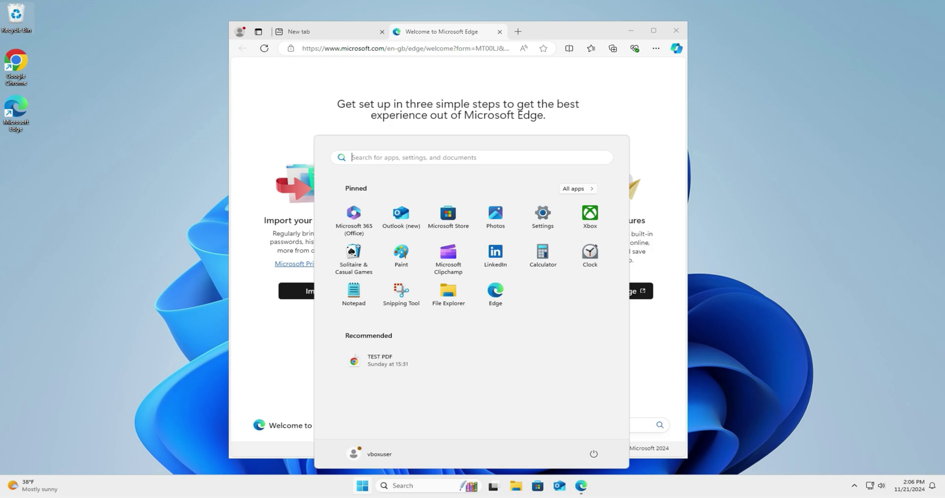
# Unpin Microsoft Edge from the taskbar and close its open browser window.
pyautogui.rightClick(581, 487)
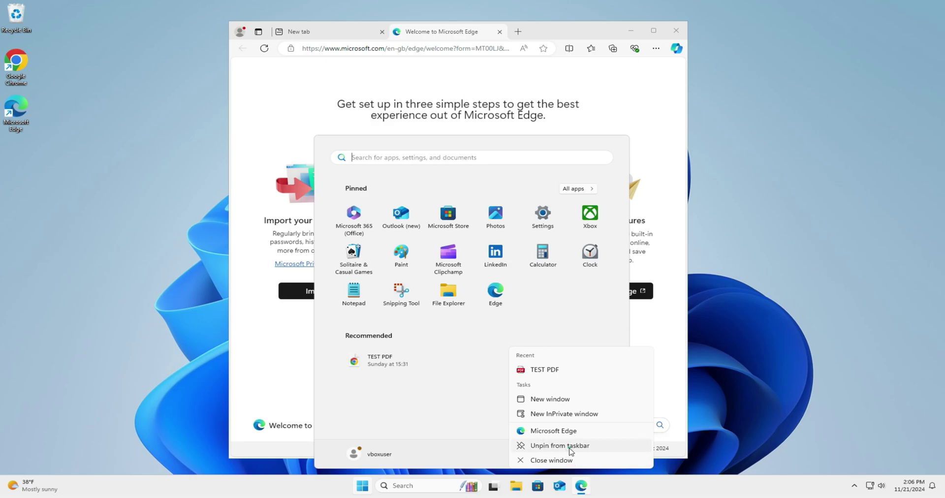
pyautogui.click(571, 449)
pyautogui.moveTo(581, 488)
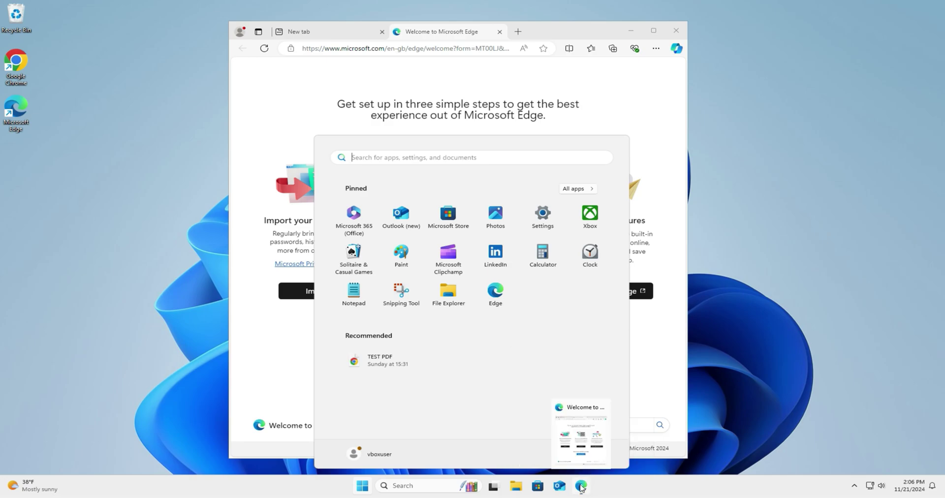
pyautogui.click(682, 31)
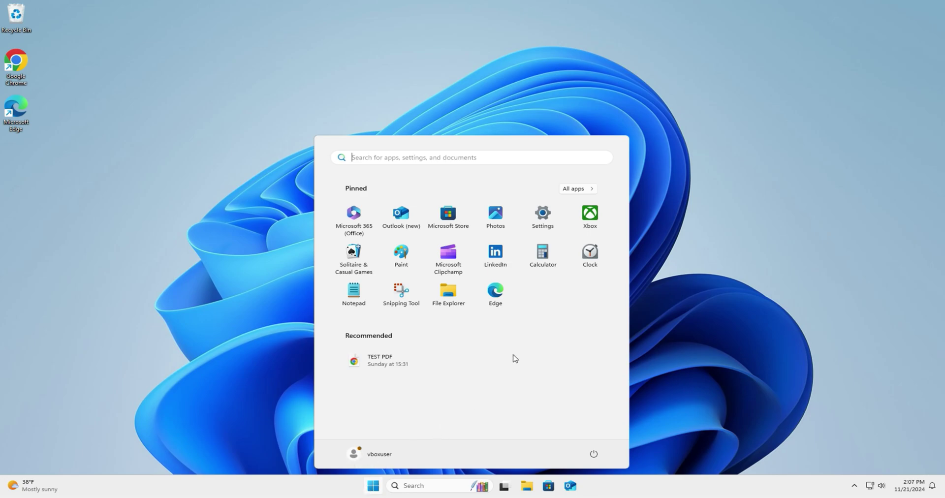
# Unpin Edge from the Start menu's pinned apps and close the Start menu.
pyautogui.rightClick(497, 291)
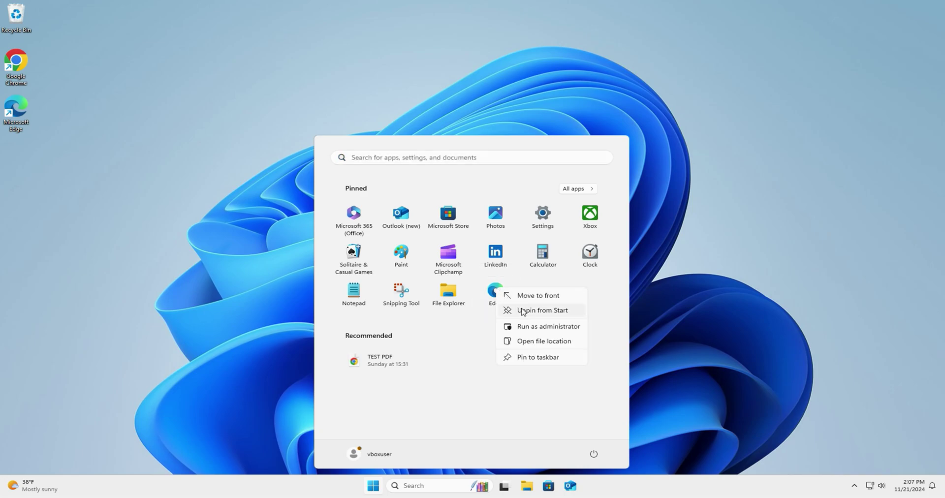
pyautogui.click(552, 311)
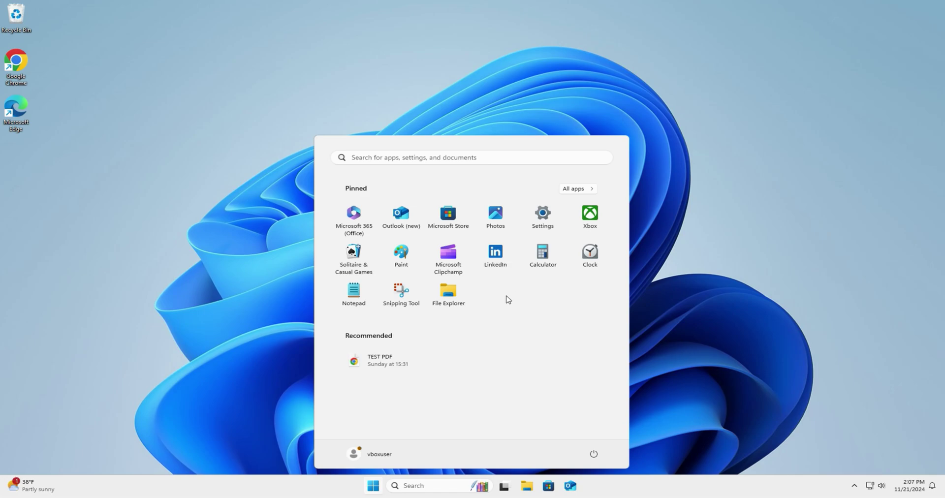
pyautogui.click(372, 487)
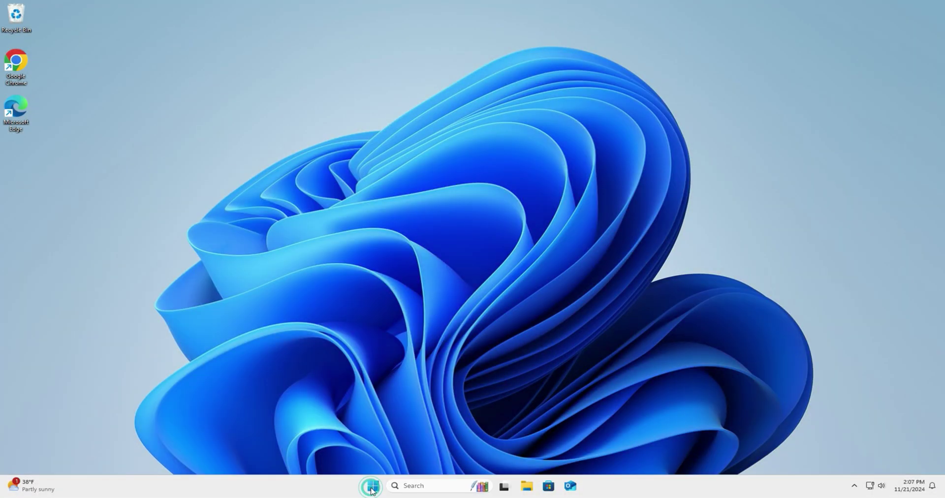
# Open the Search permissions page under Privacy & security in Windows Settings.
pyautogui.click(372, 490)
pyautogui.write('settings')
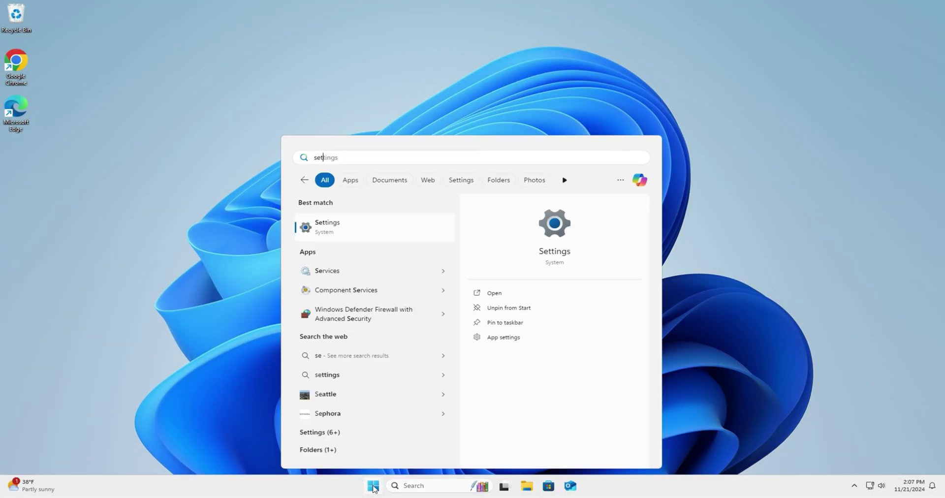
pyautogui.click(366, 229)
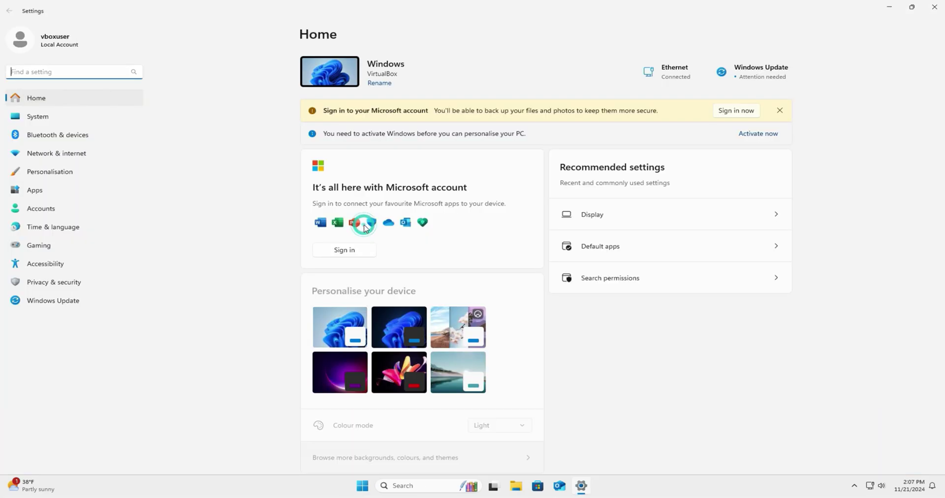
pyautogui.click(43, 288)
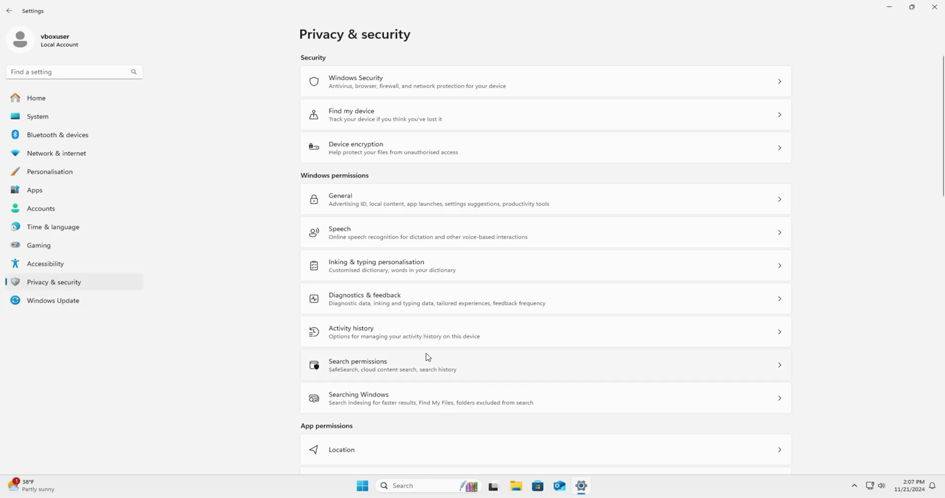
pyautogui.click(418, 371)
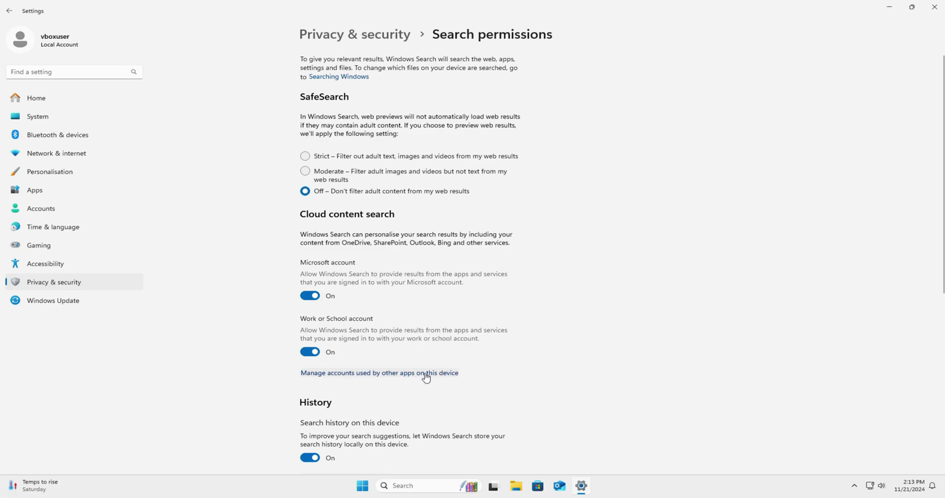
# Set Find my files to Classic on the Searching Windows page and close Settings.
pyautogui.click(338, 77)
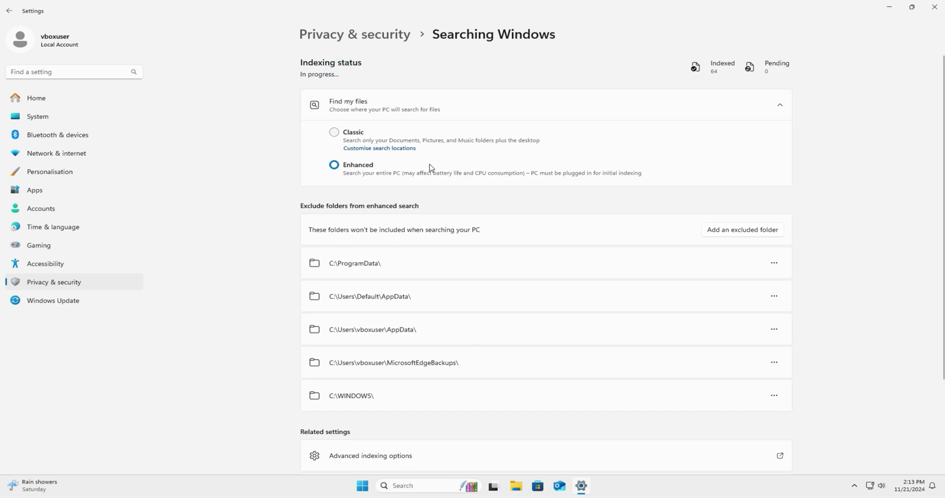
pyautogui.click(336, 133)
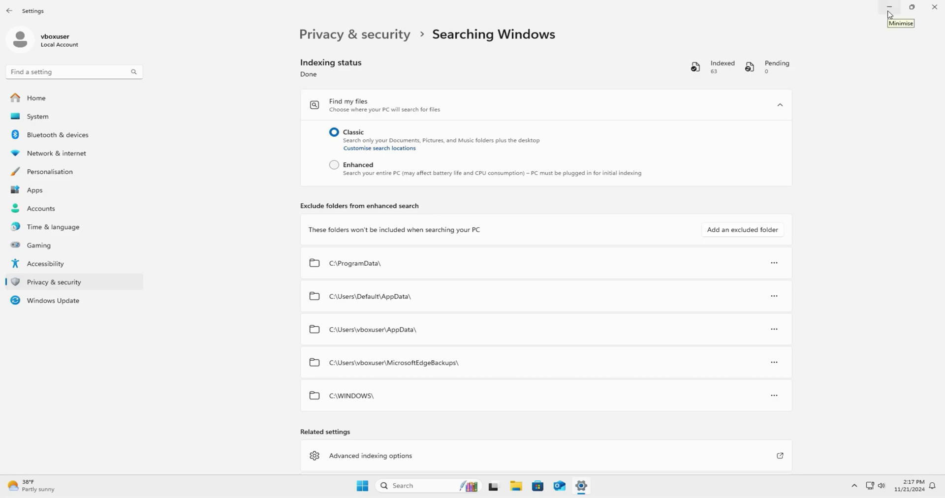
pyautogui.click(934, 11)
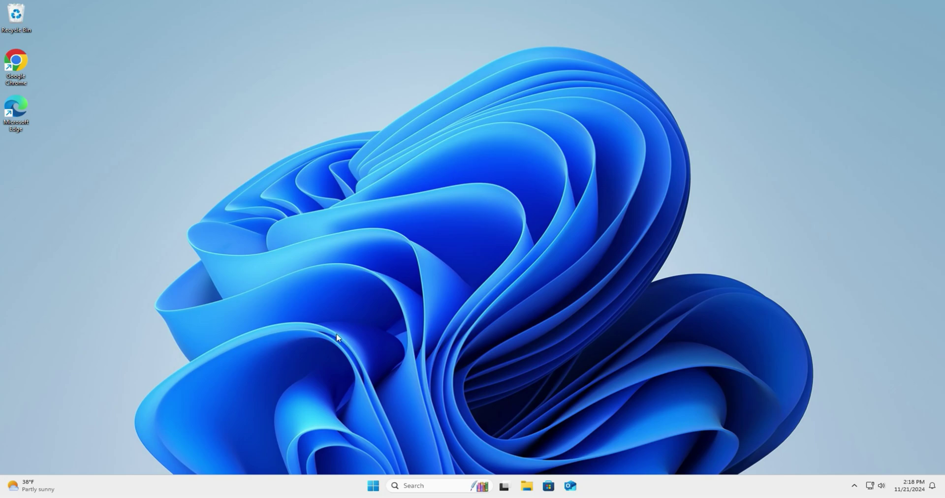
# Find Command Prompt with the search "cmd", run it as administrator and approve the User Account Control request.
pyautogui.click(370, 485)
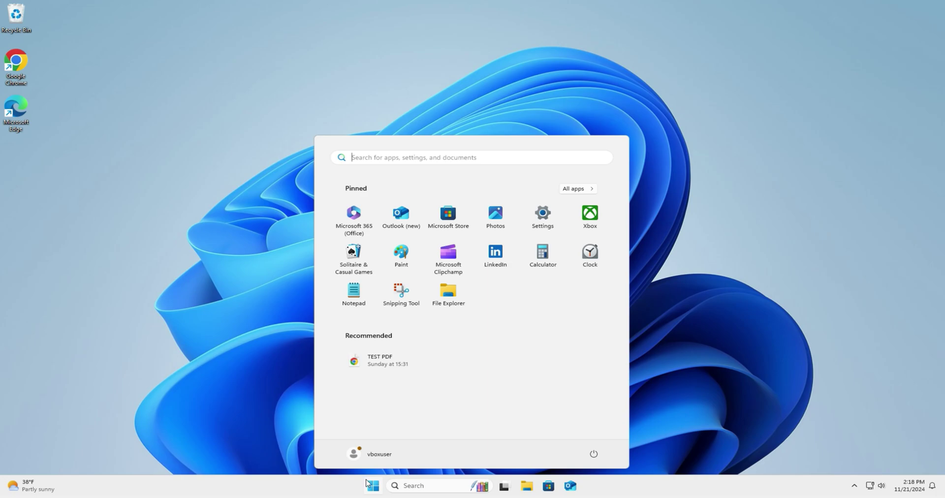
pyautogui.write('cm')
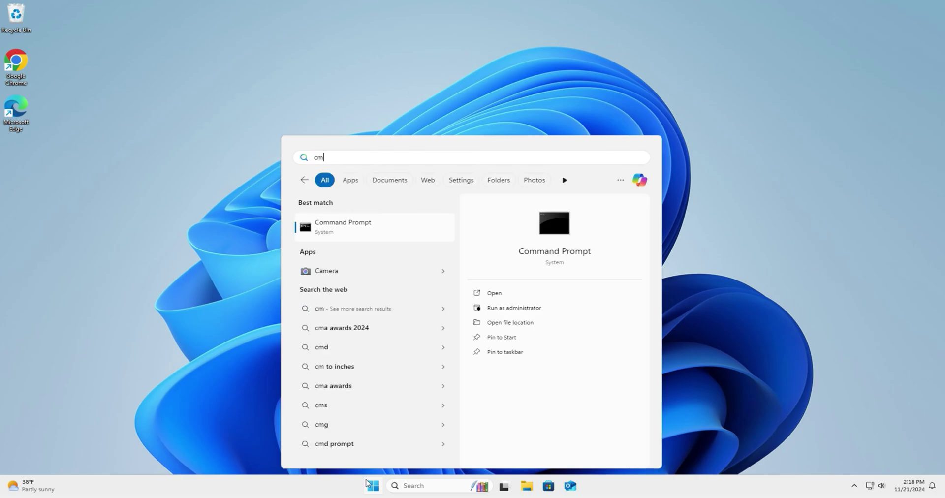
pyautogui.write('d')
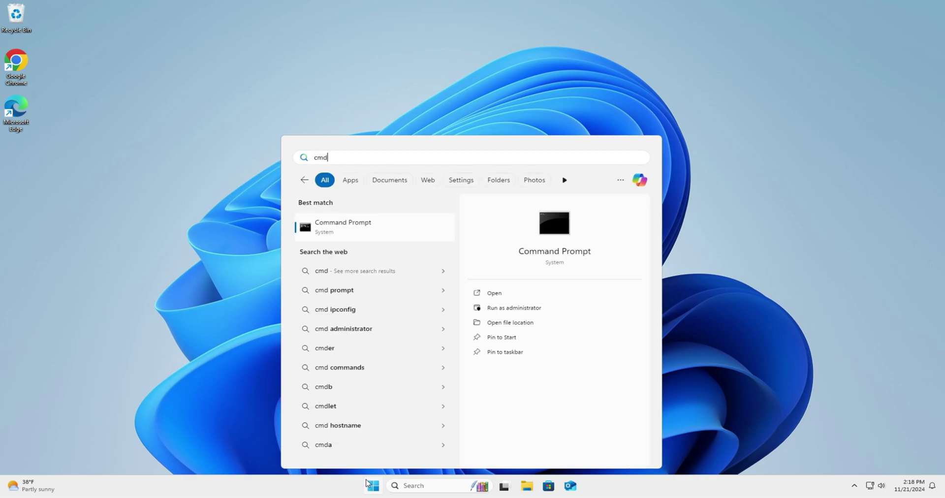
pyautogui.click(514, 309)
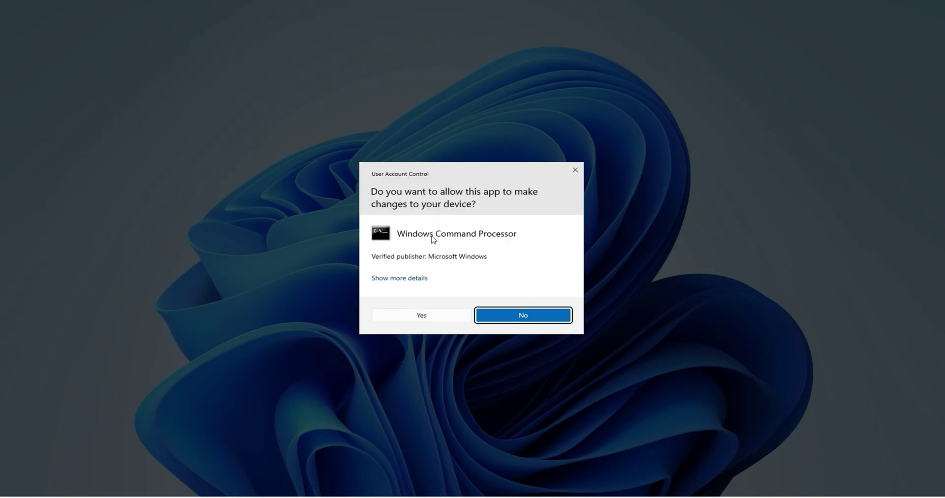
pyautogui.click(391, 316)
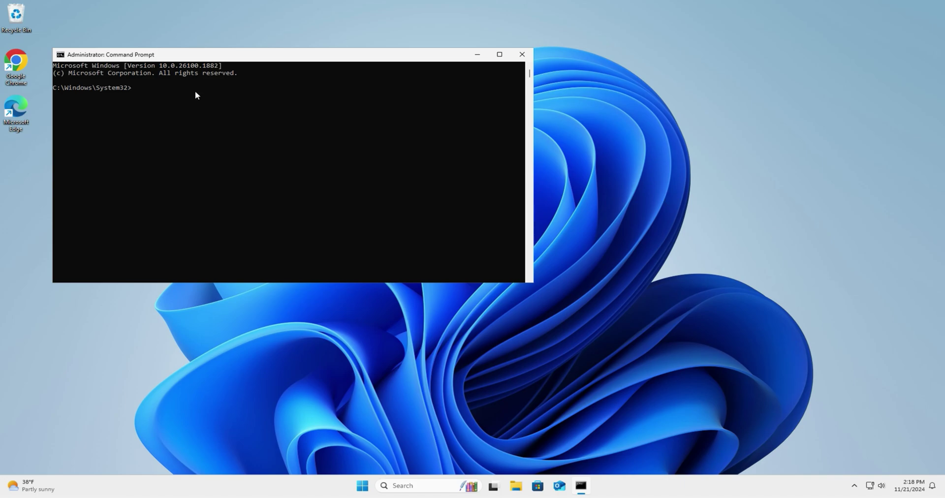
# Run TASKKILL /F /IM msedge.exe and RD /S /Q on Microsoft\Edge in "C:\Program Files (x86)", "C:\Program Files" and "C:\Users\%USERNAME%\AppData\Local"; close Command Prompt.
pyautogui.write('TASKKILL /F /IM msedge.exe RD /S /Q "C:\\Program Files (x86)\\Microsoft\\Edge" RD /S /Q "C:\\Program Files\\Microsoft\\Edge" RD /S /Q "C:\\Users\\%USERNAME%\\AppData\\Local\\Microsoft\\Edge"')
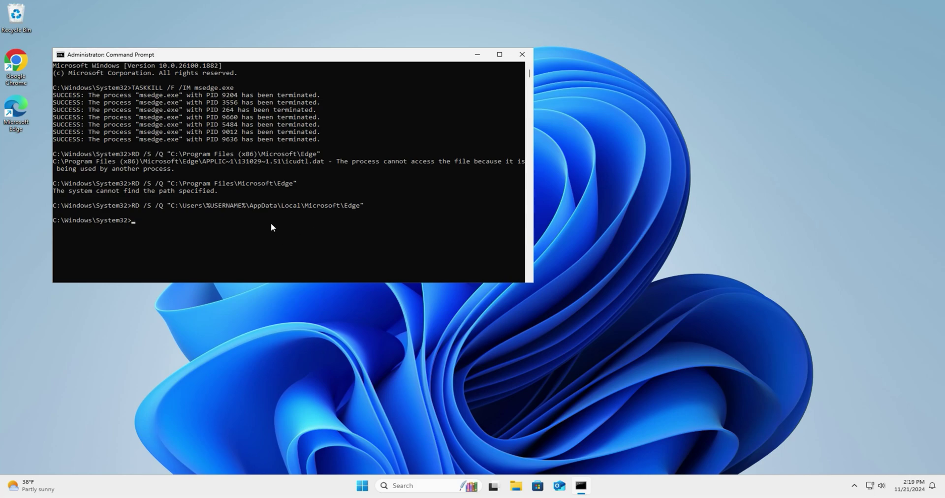
pyautogui.click(516, 55)
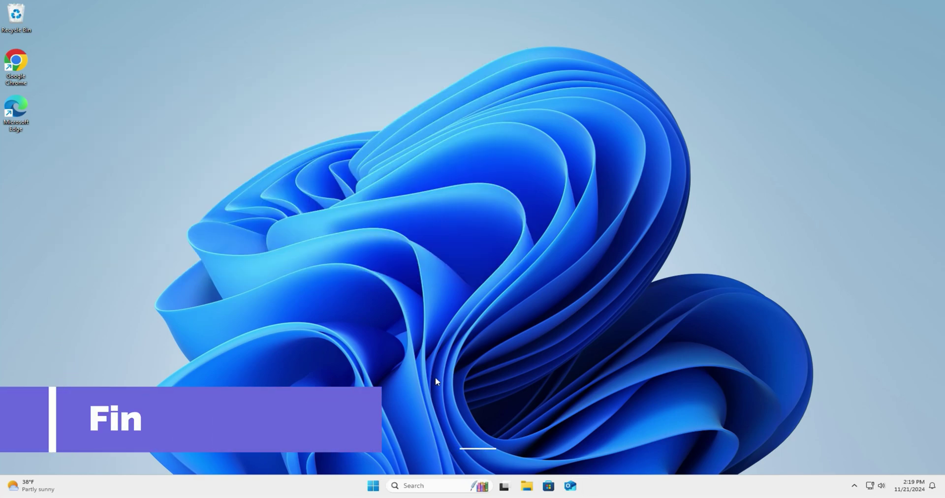
# Open TEST PDF from the Downloads folder to check which app displays it, and close the viewer.
pyautogui.click(528, 487)
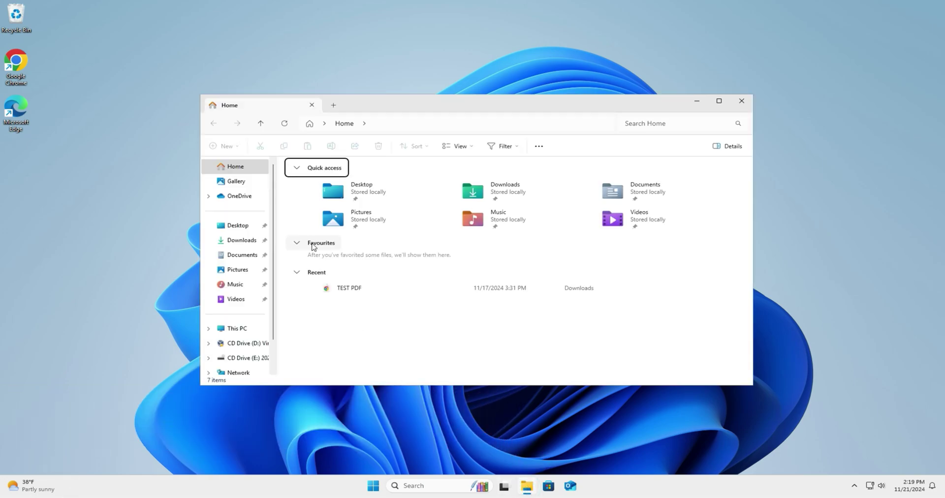
pyautogui.click(241, 241)
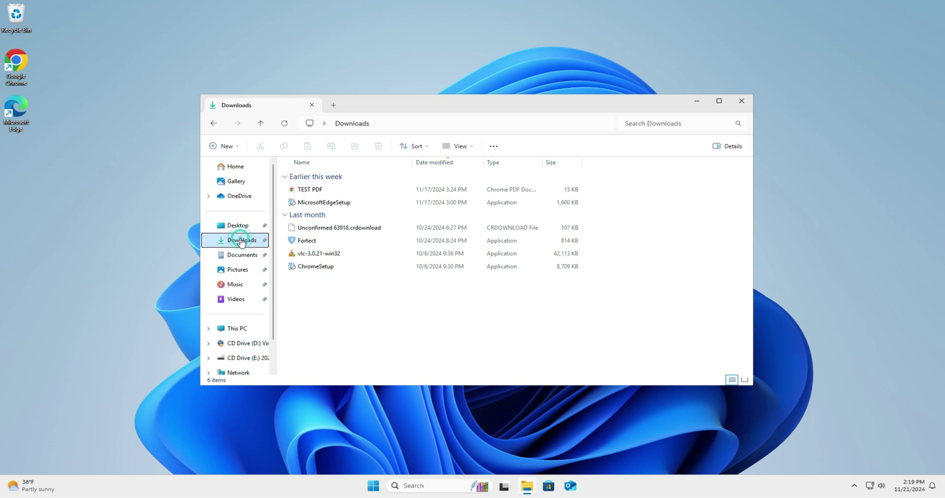
pyautogui.doubleClick(316, 189)
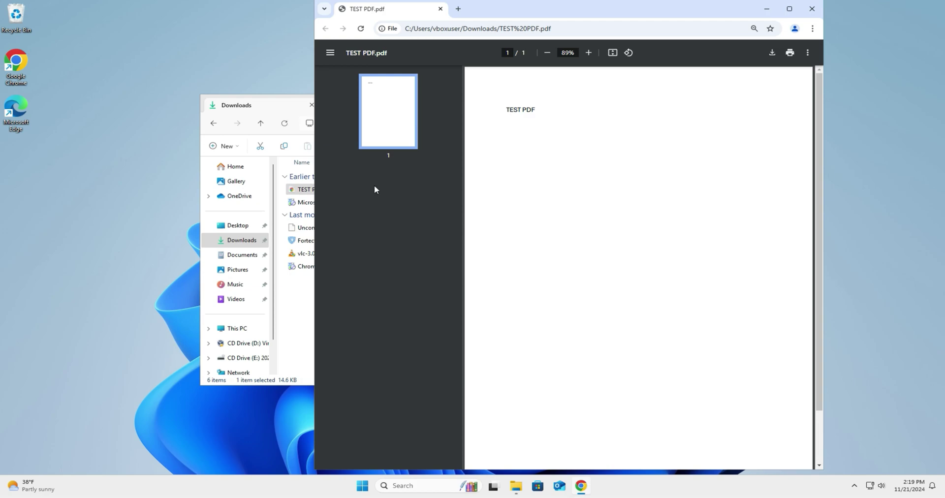
pyautogui.click(812, 9)
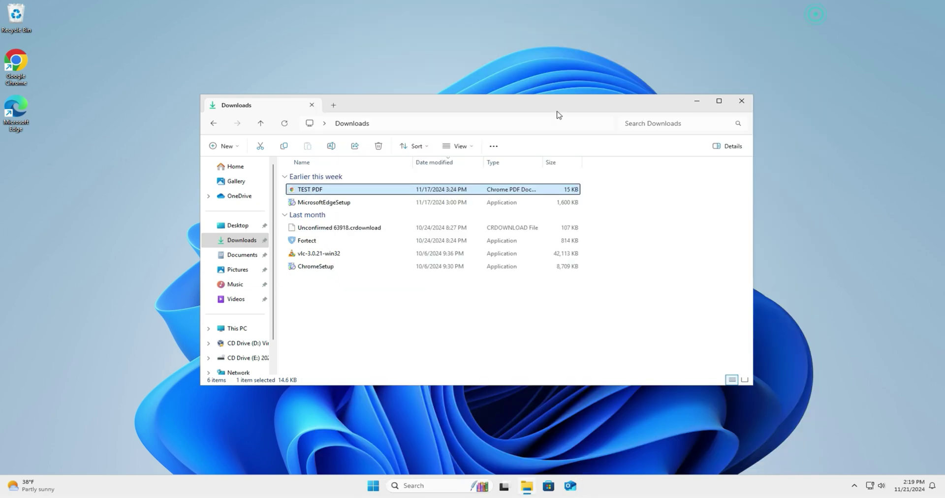
# Set Google Chrome as the default app for .pdf files through TEST PDF's properties and apply the change.
pyautogui.rightClick(329, 192)
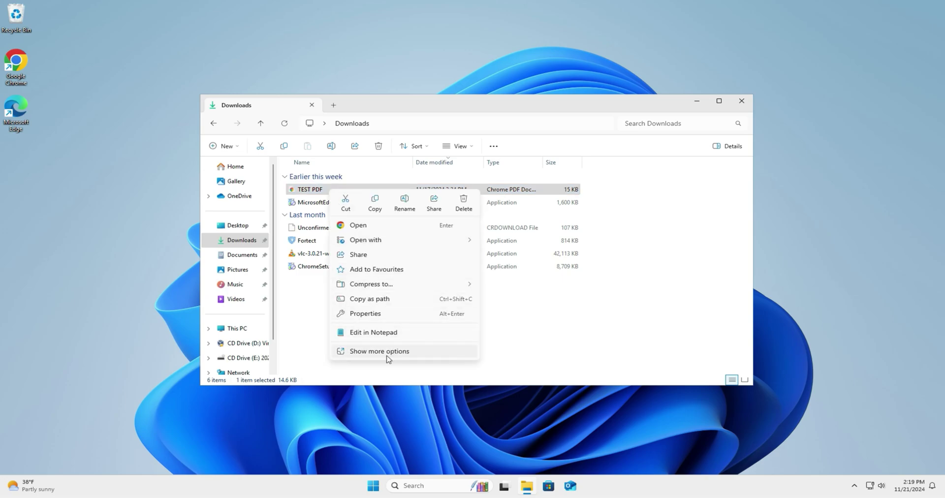
pyautogui.click(405, 352)
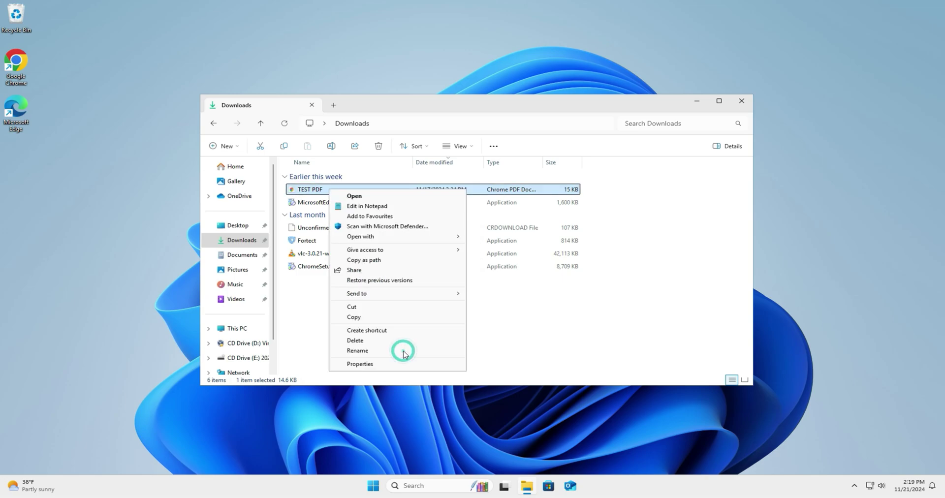
pyautogui.click(389, 364)
pyautogui.click(415, 224)
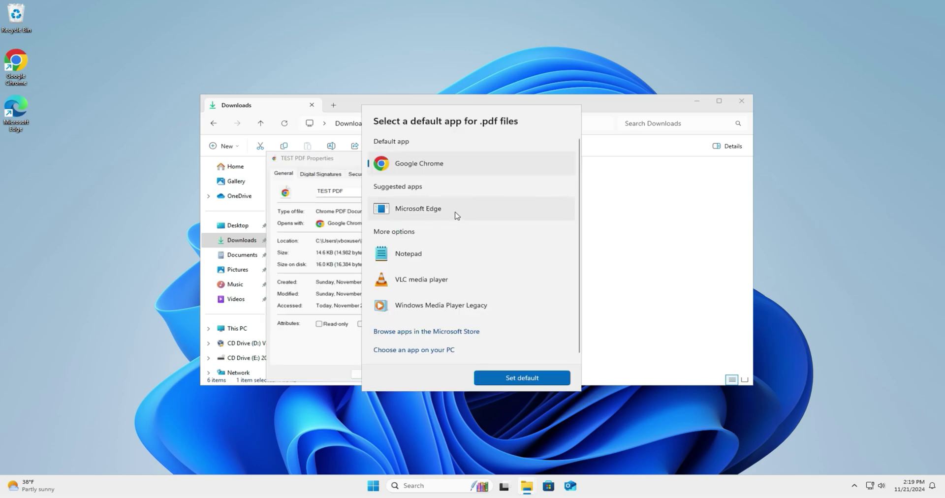
pyautogui.click(507, 382)
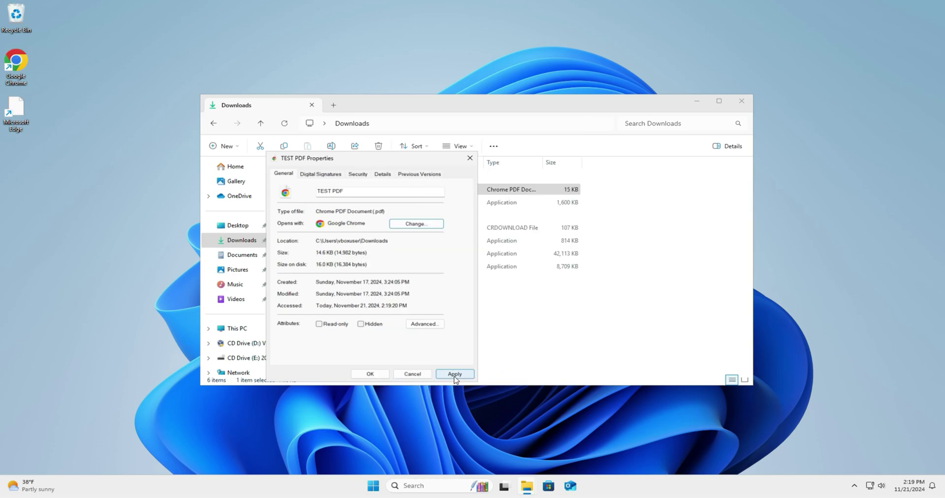
pyautogui.click(445, 376)
pyautogui.click(366, 374)
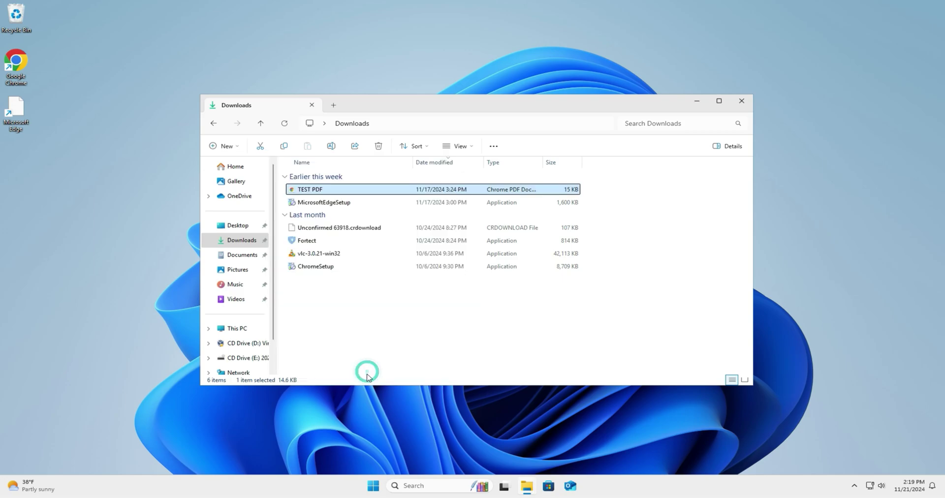